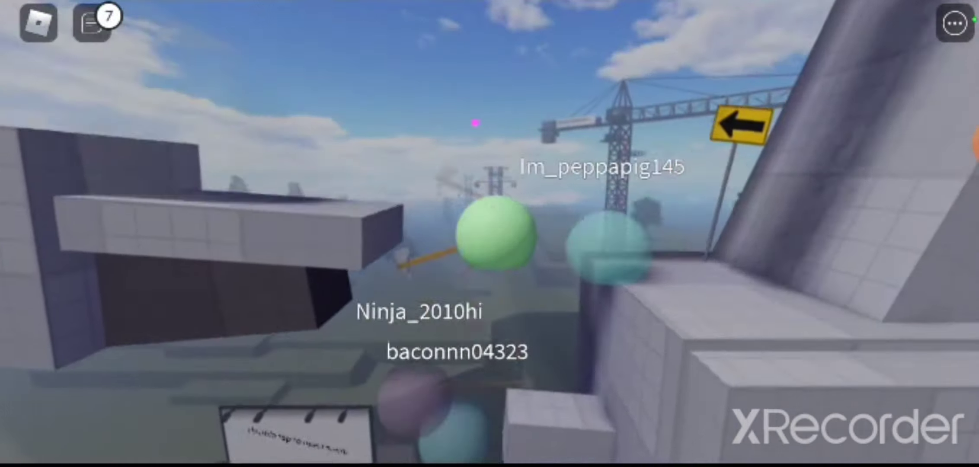
- Briefly bring up the game menu with Escape, then close it and resume play
key(Escape)
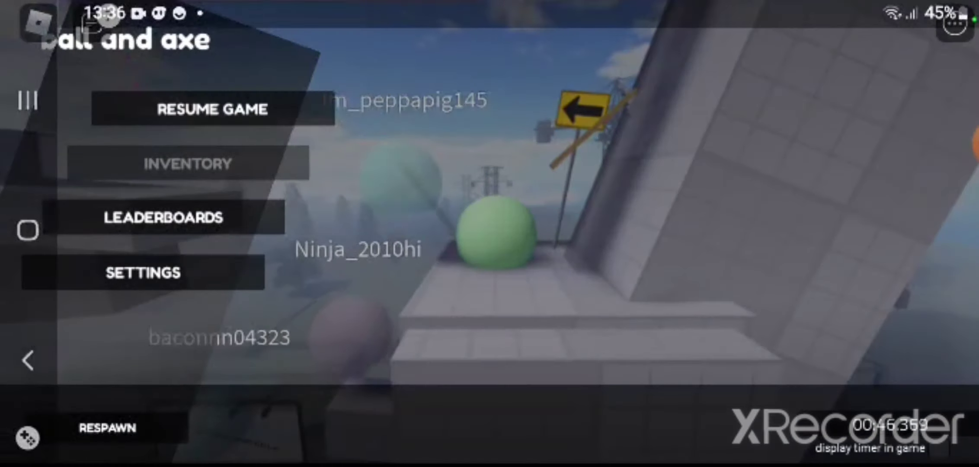
key(Escape)
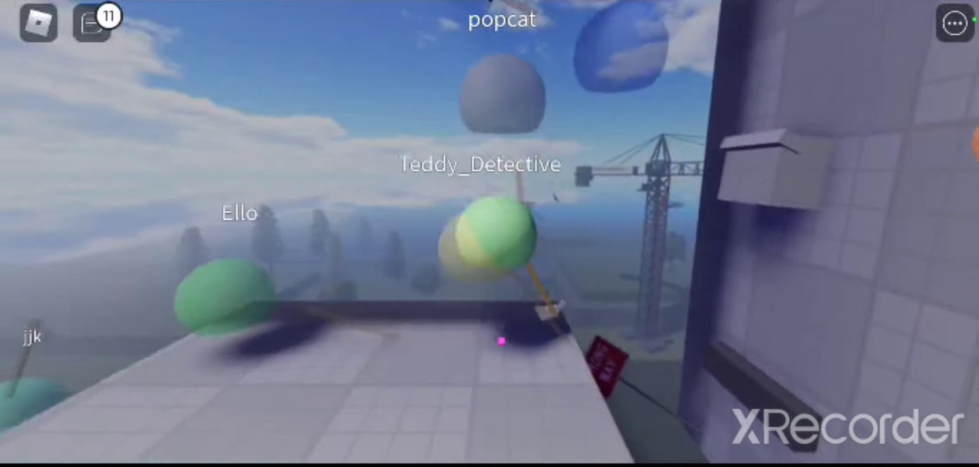
key(Escape)
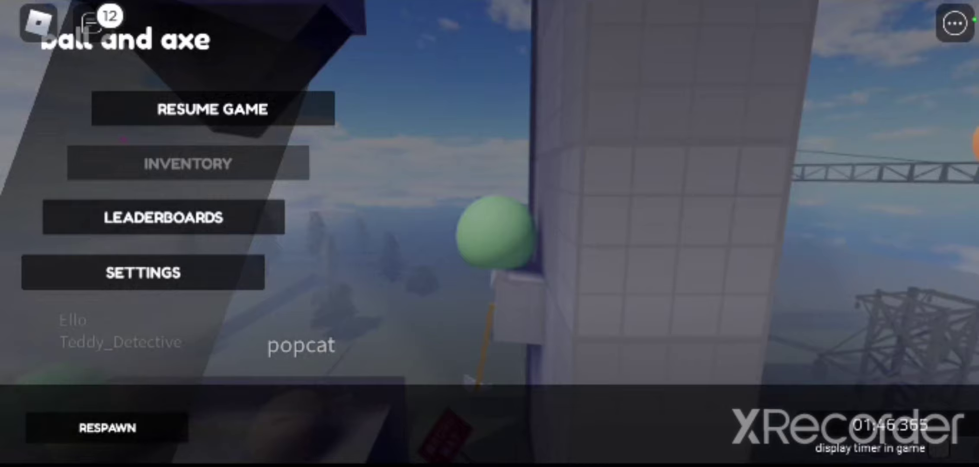
click(143, 272)
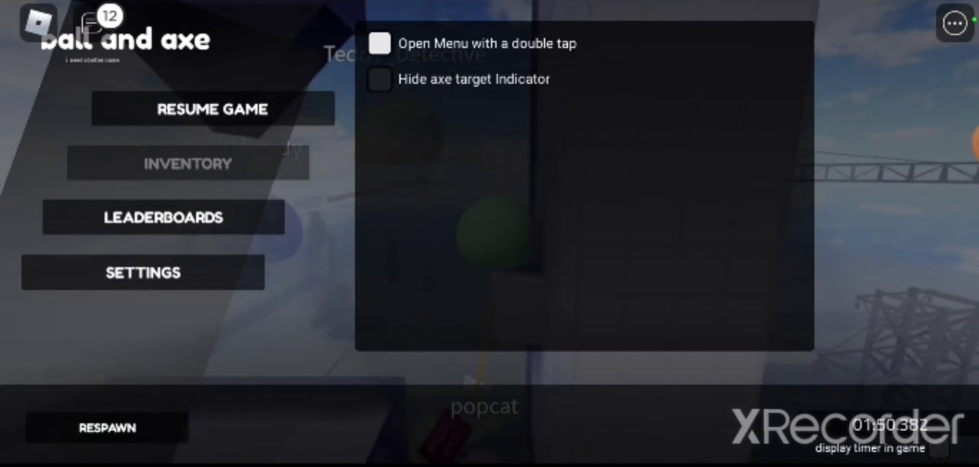
click(163, 217)
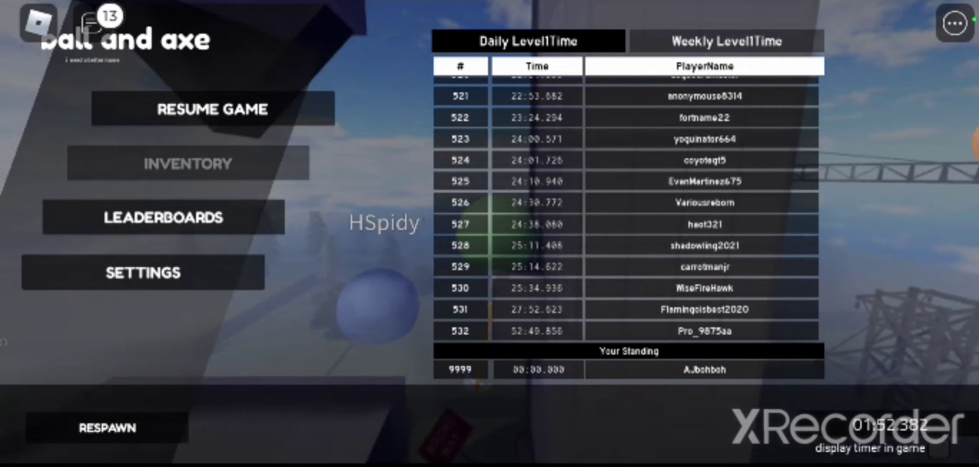
scroll(626, 207, up, 5)
scroll(626, 207, up, 10)
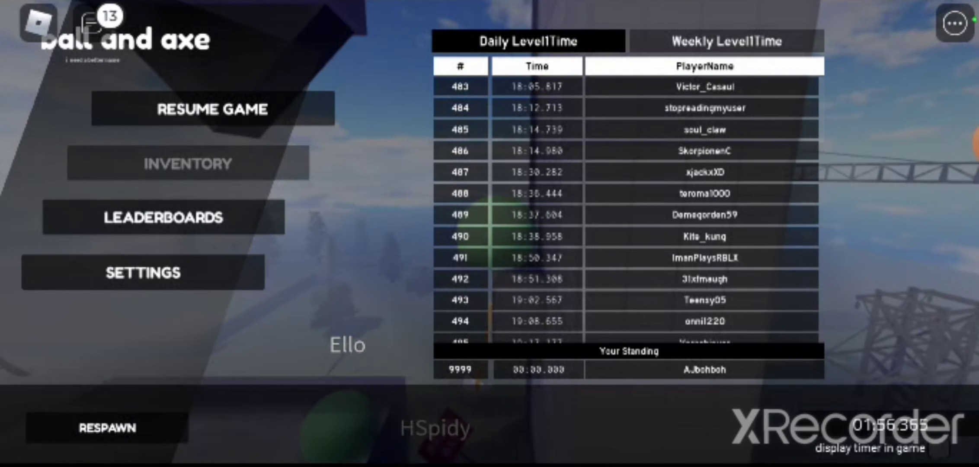
key(Escape)
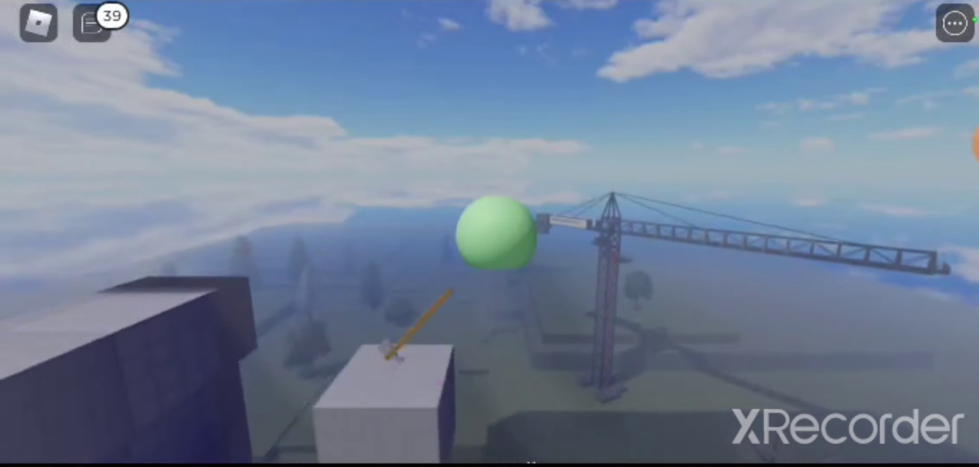
- Roll the ball onto the taller block and dismiss the 'coming soon' notice
mouse_move(441, 383)
mouse_down()
mouse_move(321, 201)
mouse_move(430, 219)
mouse_up()
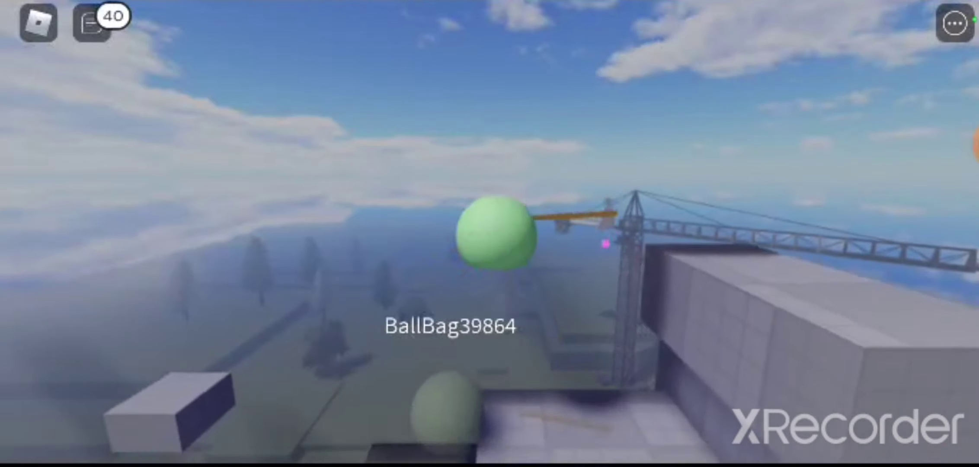
drag(501, 412, 453, 223)
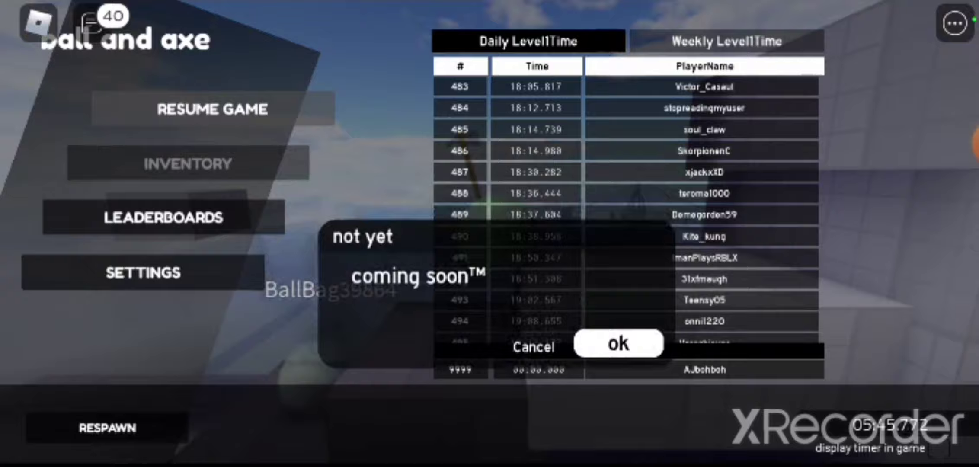
click(147, 112)
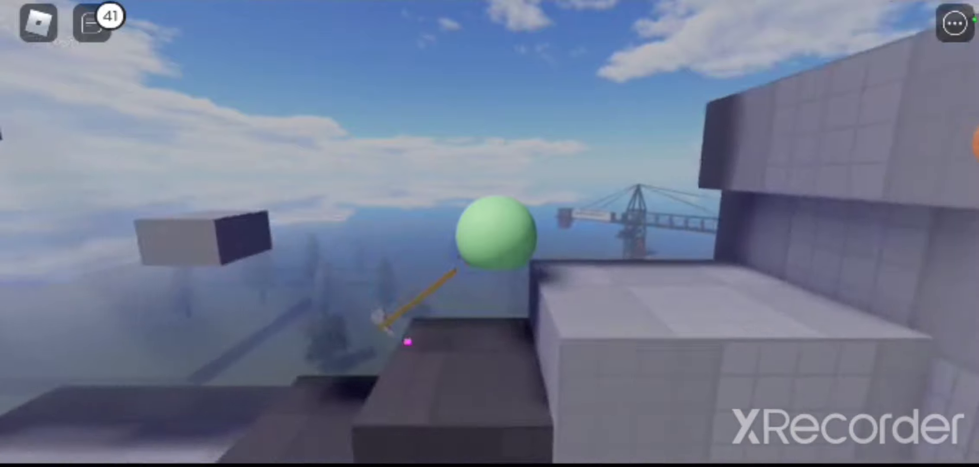
- Lever the ball onto the tiled platform and swing it toward the crane side
drag(407, 339, 404, 189)
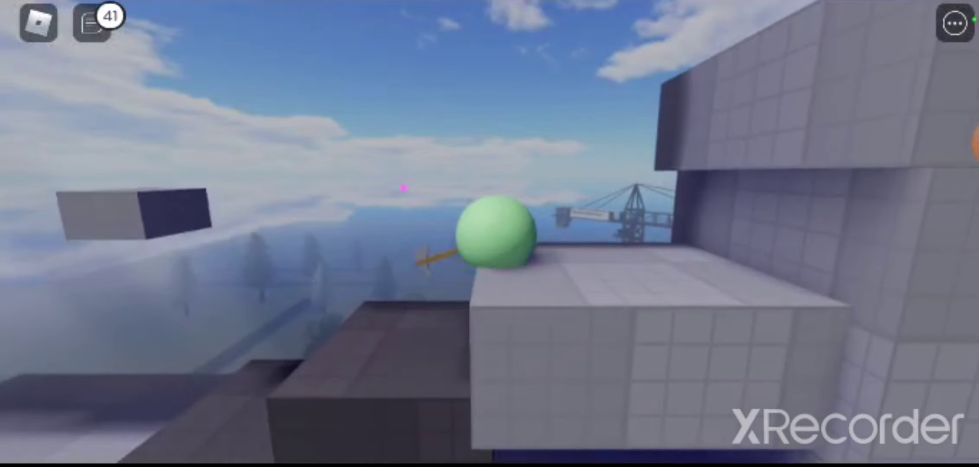
mouse_move(414, 411)
mouse_down()
mouse_move(360, 203)
mouse_move(344, 372)
mouse_move(367, 393)
mouse_move(378, 165)
mouse_up()
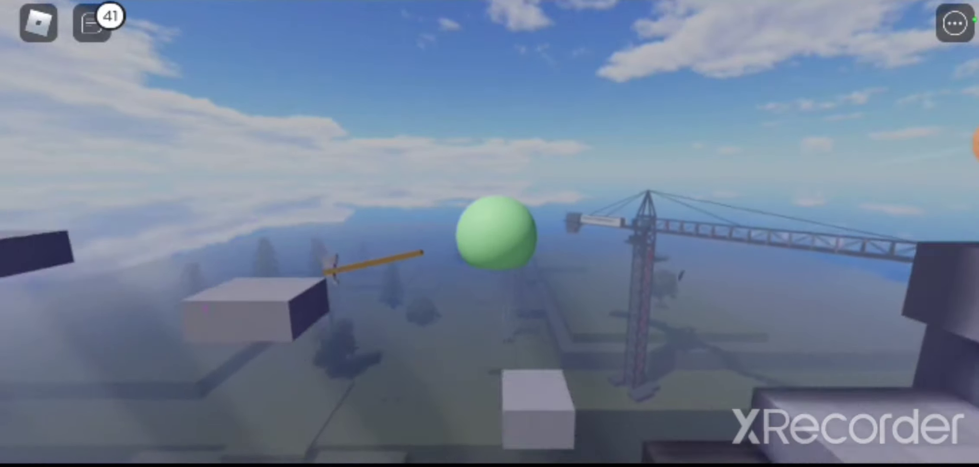
mouse_move(205, 309)
mouse_down()
mouse_move(307, 179)
mouse_move(406, 131)
mouse_move(474, 357)
mouse_move(706, 37)
mouse_move(400, 313)
mouse_move(737, 46)
mouse_move(397, 253)
mouse_move(564, 302)
mouse_up()
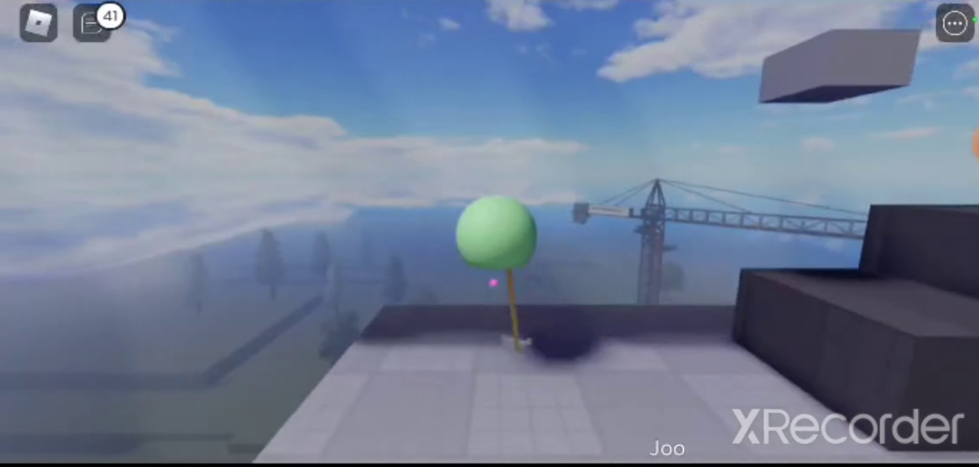
mouse_move(494, 283)
mouse_down()
mouse_move(732, 153)
mouse_move(579, 208)
mouse_move(586, 175)
mouse_move(543, 349)
mouse_up()
mouse_move(764, 150)
mouse_down()
mouse_move(658, 253)
mouse_move(434, 165)
mouse_up()
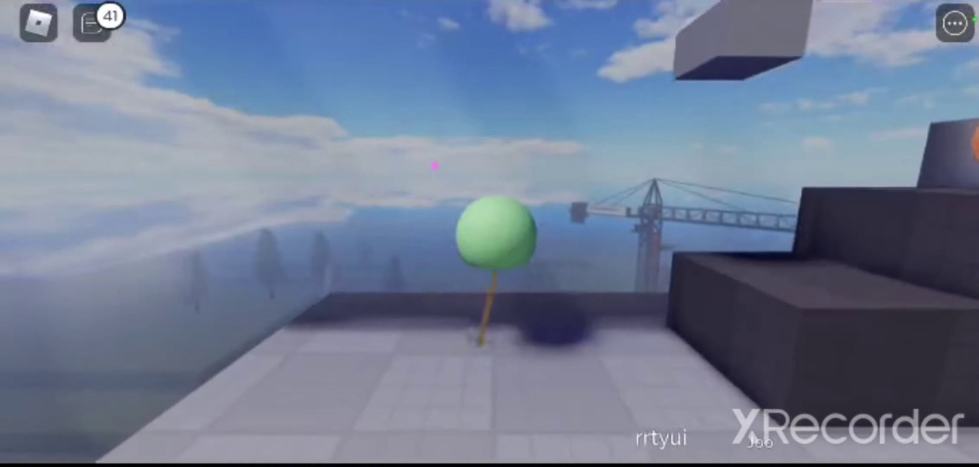
drag(681, 55, 680, 174)
mouse_move(749, 364)
mouse_down()
mouse_move(787, 380)
mouse_move(800, 354)
mouse_move(749, 356)
mouse_up()
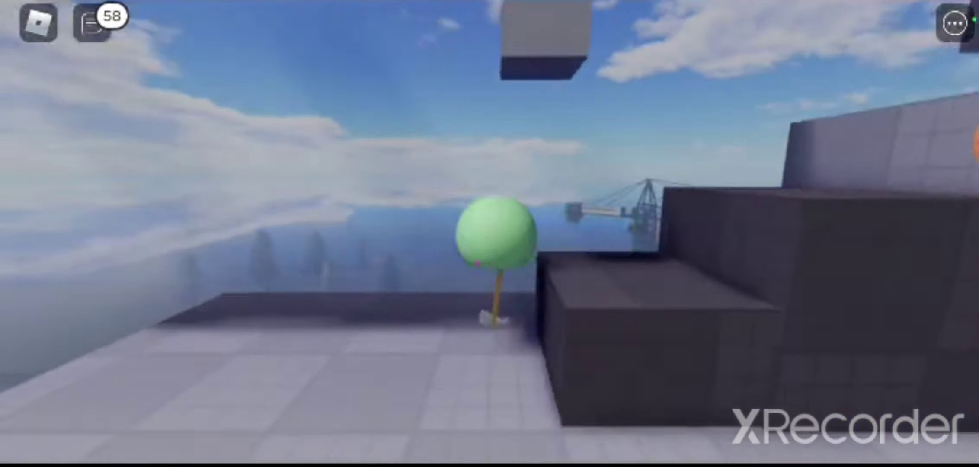
key(Escape)
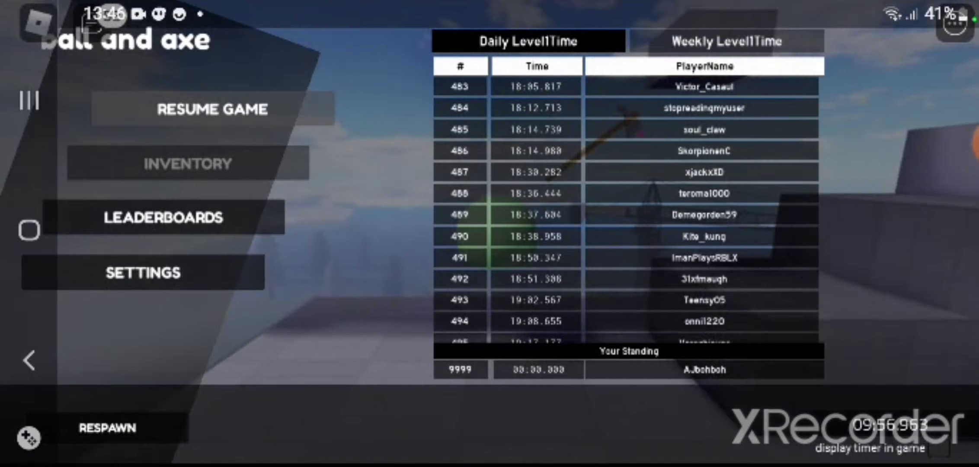
key(Escape)
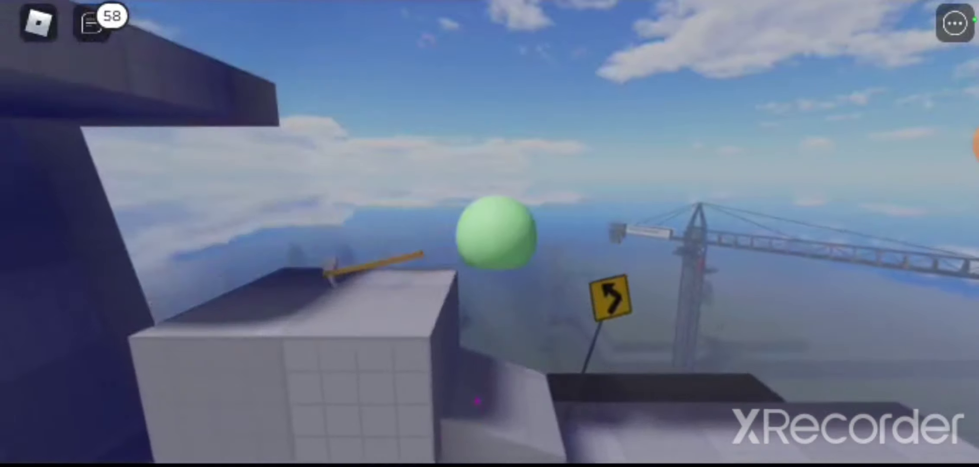
click(36, 23)
key(Escape)
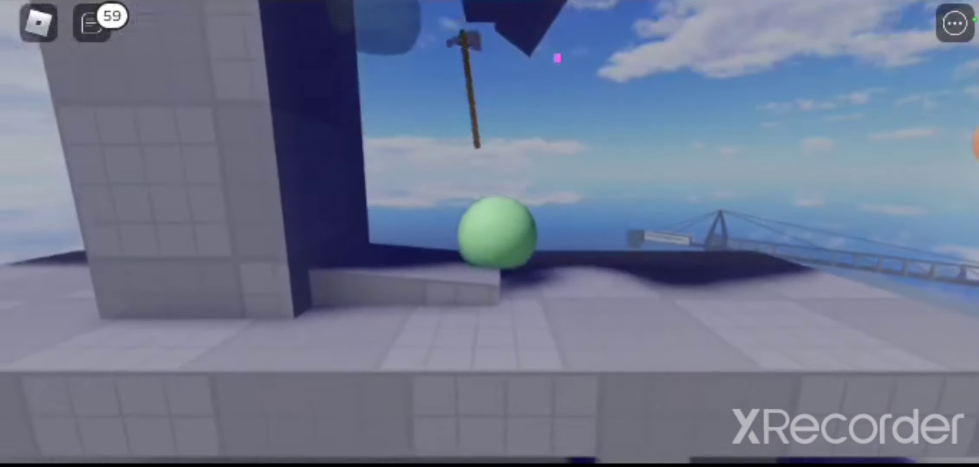
click(38, 21)
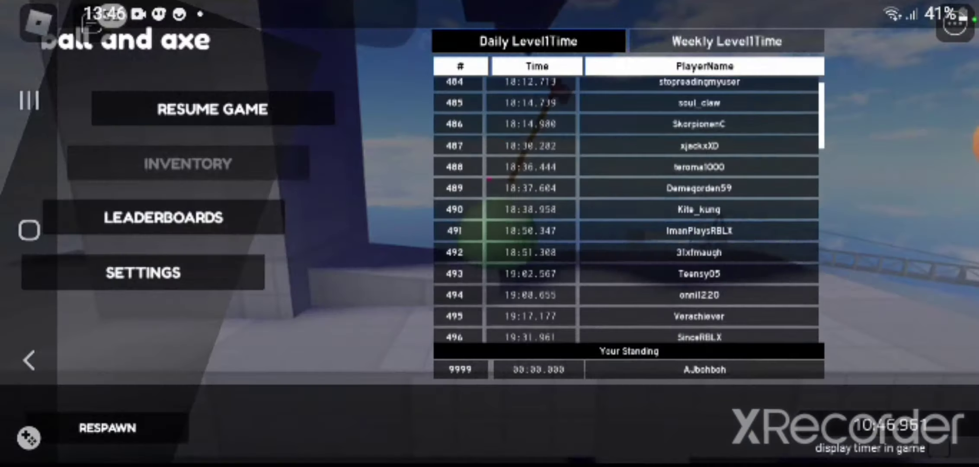
click(225, 103)
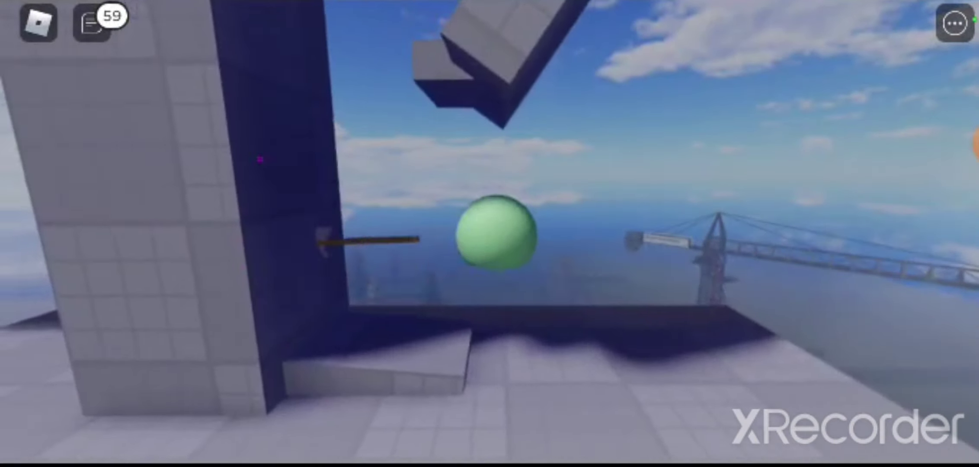
click(38, 23)
click(213, 108)
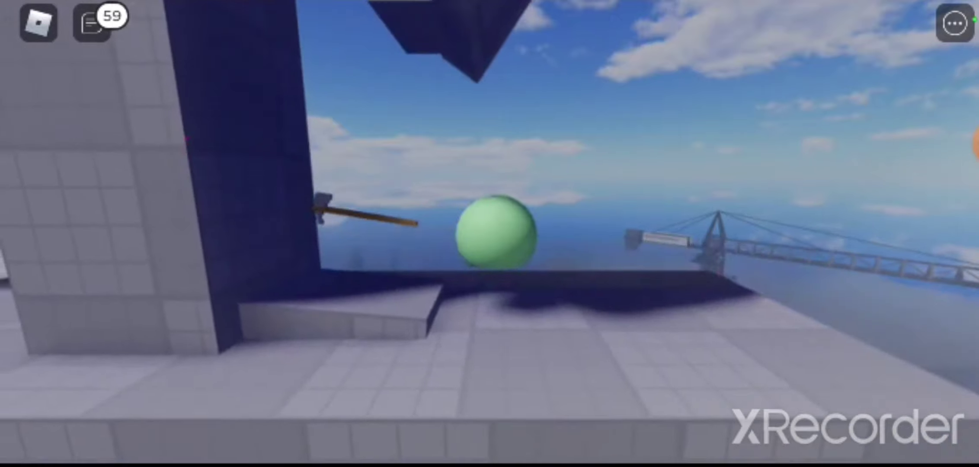
- Swing the axe around the ball repeatedly to hoist it up the stepped ledges
drag(324, 261, 355, 6)
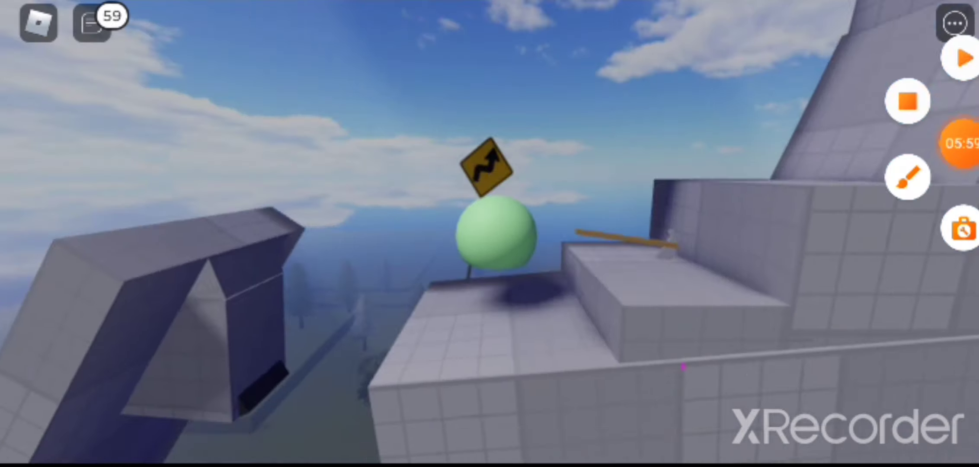
mouse_move(355, 6)
mouse_down()
mouse_move(673, 276)
mouse_move(677, 187)
mouse_up()
mouse_move(659, 376)
mouse_down()
mouse_move(349, 257)
mouse_move(485, 334)
mouse_move(248, 240)
mouse_move(329, 264)
mouse_move(781, 112)
mouse_move(717, 154)
mouse_up()
mouse_move(465, 281)
mouse_down()
mouse_move(852, 98)
mouse_move(558, 317)
mouse_move(452, 39)
mouse_move(583, 14)
mouse_up()
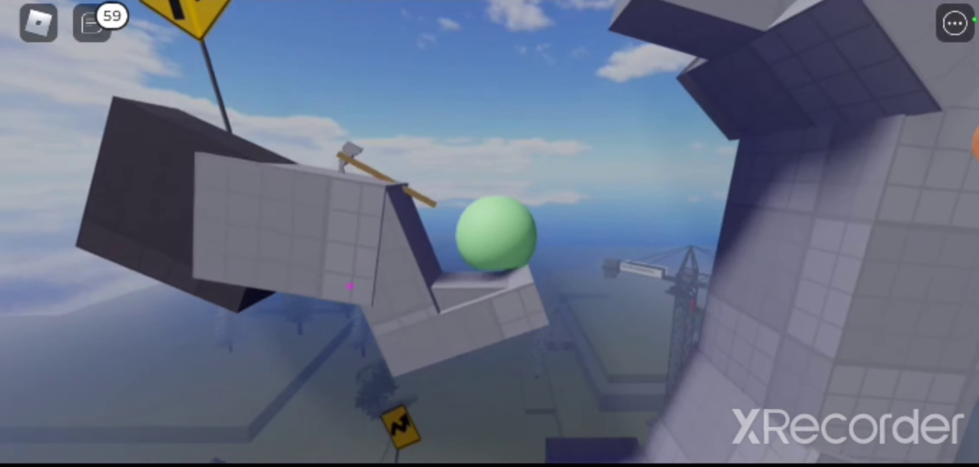
mouse_move(349, 286)
mouse_down()
mouse_move(570, 80)
mouse_move(461, 118)
mouse_up()
drag(427, 240, 686, 72)
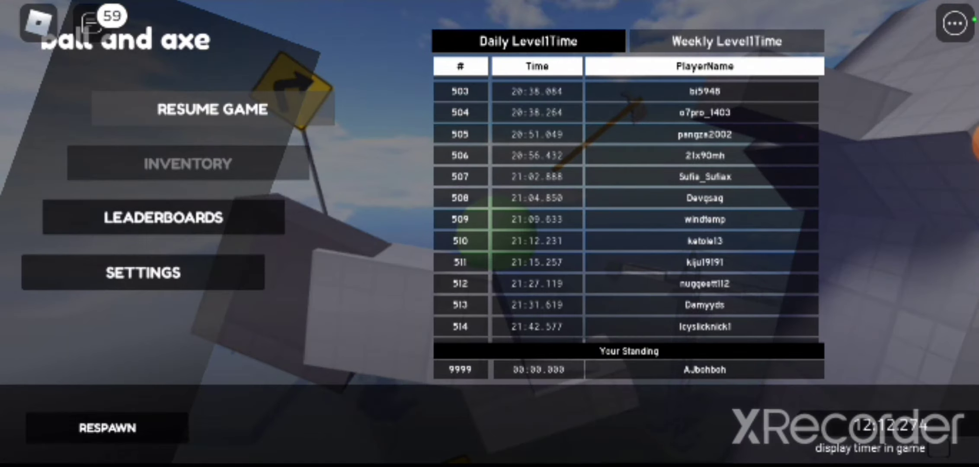
scroll(628, 206, up, 10)
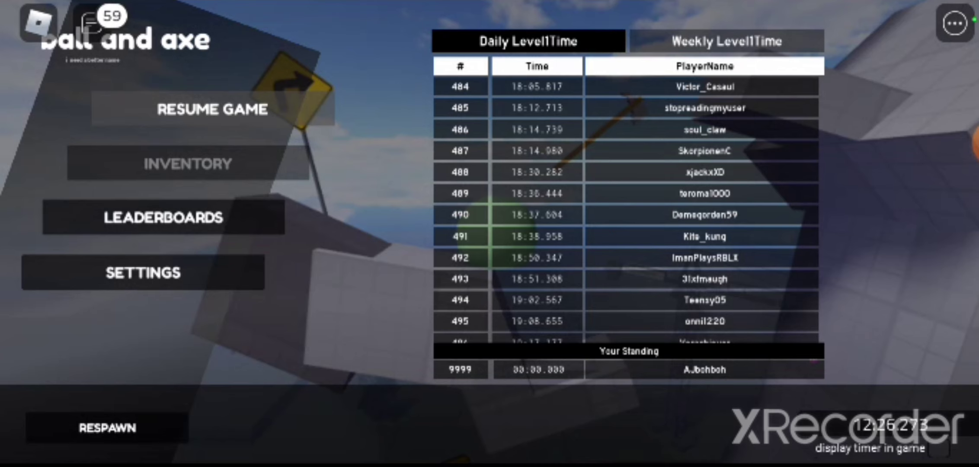
- Resume play and pull the ball up onto the ramp
key(Escape)
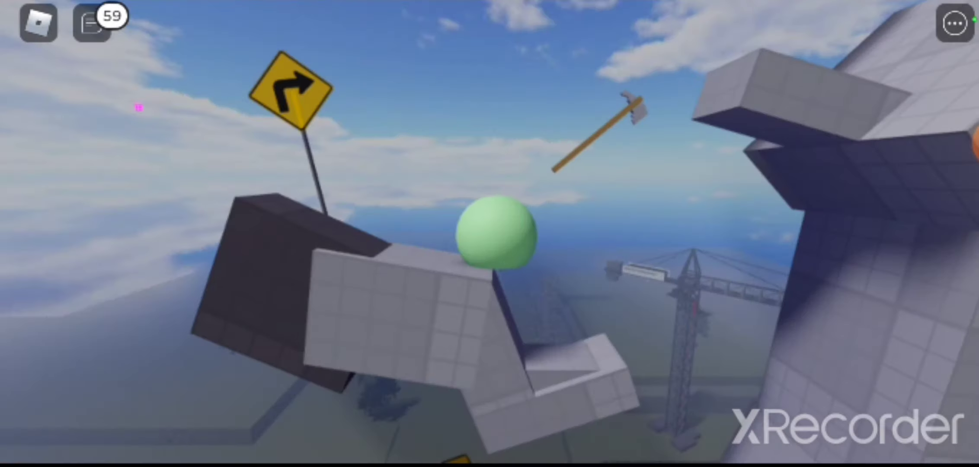
mouse_move(422, 162)
mouse_down()
mouse_move(462, 294)
mouse_move(695, 128)
mouse_move(518, 340)
mouse_move(827, 182)
mouse_move(604, 402)
mouse_move(561, 422)
mouse_move(507, 131)
mouse_move(667, 186)
mouse_move(765, 324)
mouse_move(580, 170)
mouse_move(666, 192)
mouse_move(709, 337)
mouse_up()
mouse_move(430, 113)
mouse_down()
mouse_move(666, 111)
mouse_move(880, 297)
mouse_up()
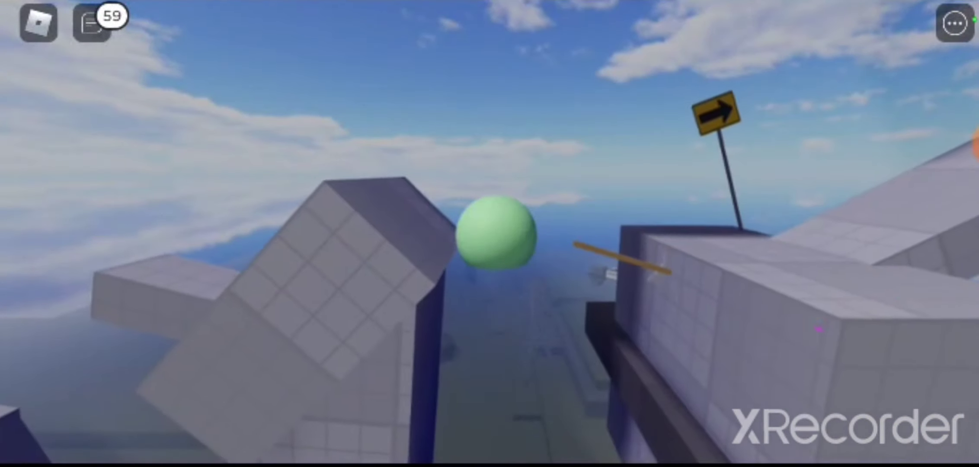
mouse_move(818, 329)
mouse_down()
mouse_move(713, 173)
mouse_move(788, 87)
mouse_move(607, 53)
mouse_move(329, 172)
mouse_move(557, 189)
mouse_move(449, 389)
mouse_move(321, 192)
mouse_move(385, 270)
mouse_move(792, 97)
mouse_move(717, 228)
mouse_up()
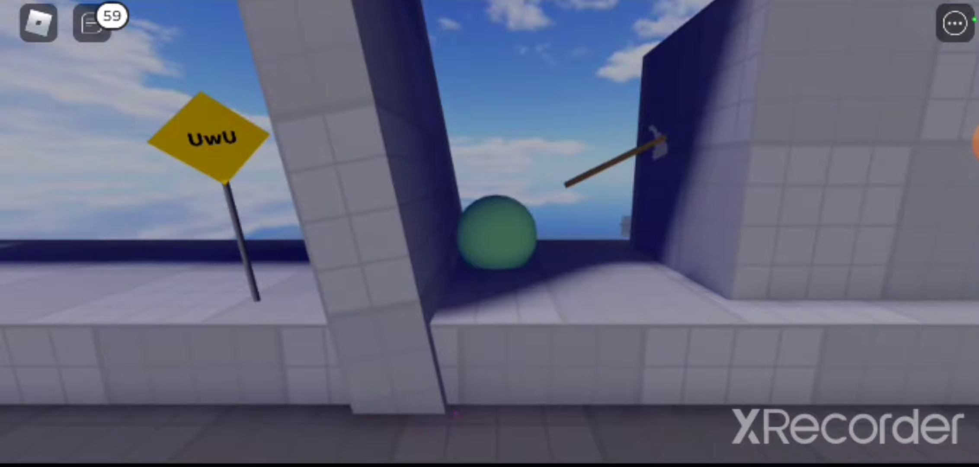
- Swing the ball toward the grey block by the UwU sign, briefly opening the menu
mouse_move(608, 81)
mouse_down()
mouse_move(601, 306)
mouse_move(382, 76)
mouse_move(672, 201)
mouse_up()
mouse_move(788, 124)
mouse_down()
mouse_move(601, 322)
mouse_move(341, 227)
mouse_move(466, 271)
mouse_move(660, 94)
mouse_move(383, 359)
mouse_up()
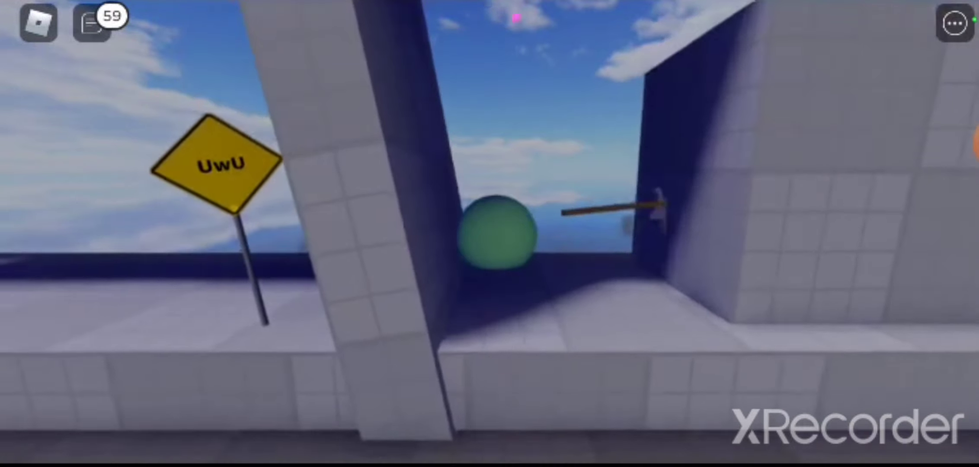
click(37, 23)
scroll(628, 230, down, 2)
click(212, 109)
mouse_move(655, 273)
mouse_down()
mouse_move(389, 76)
mouse_move(658, 145)
mouse_move(618, 87)
mouse_move(503, 367)
mouse_move(525, 99)
mouse_move(526, 333)
mouse_move(656, 149)
mouse_move(655, 158)
mouse_move(586, 128)
mouse_move(654, 257)
mouse_move(393, 142)
mouse_move(656, 158)
mouse_move(596, 347)
mouse_up()
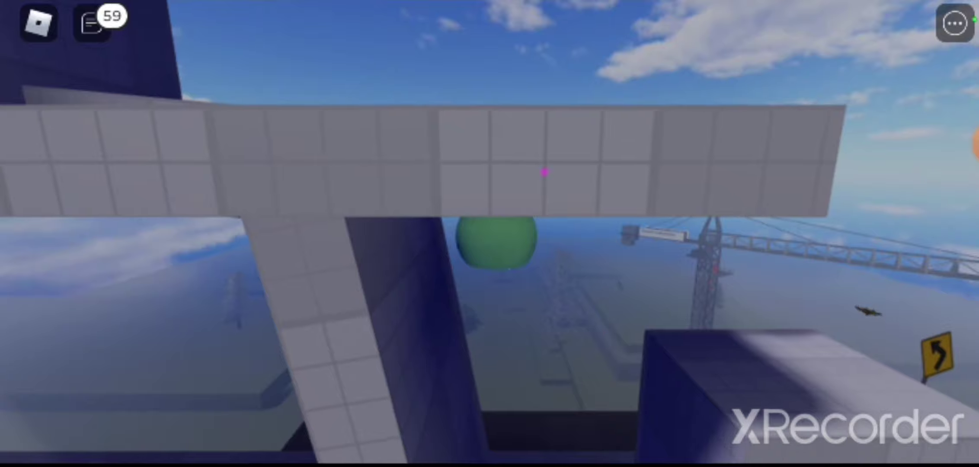
- Orbit the camera beneath the slanted beam and around the ball toward the crane
mouse_move(545, 172)
mouse_down()
mouse_move(573, 432)
mouse_move(854, 119)
mouse_up()
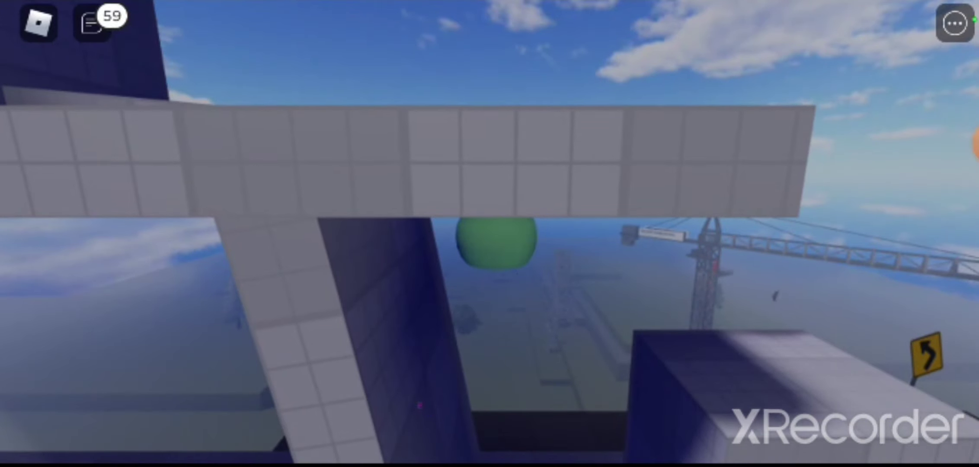
mouse_move(419, 405)
mouse_down()
mouse_move(535, 148)
mouse_move(499, 401)
mouse_move(650, 229)
mouse_move(821, 245)
mouse_up()
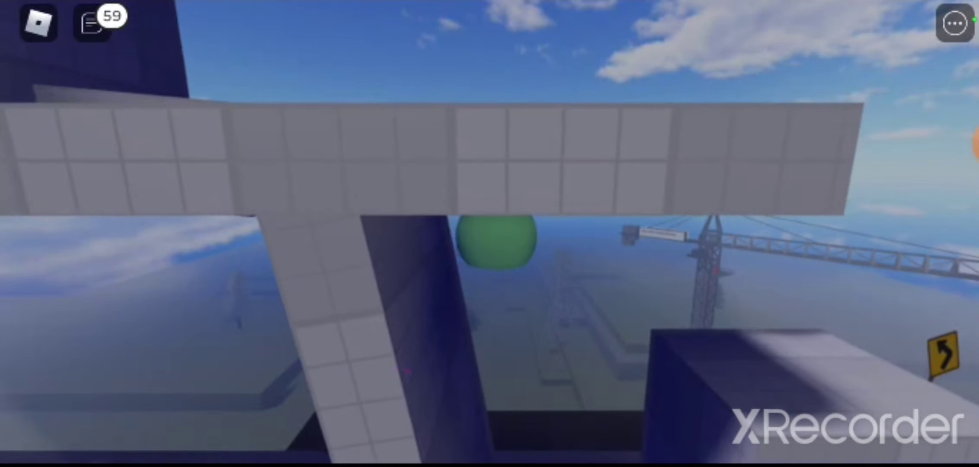
mouse_move(791, 44)
mouse_down()
mouse_move(739, 312)
mouse_move(668, 309)
mouse_move(760, 273)
mouse_move(706, 66)
mouse_move(909, 206)
mouse_move(670, 423)
mouse_up()
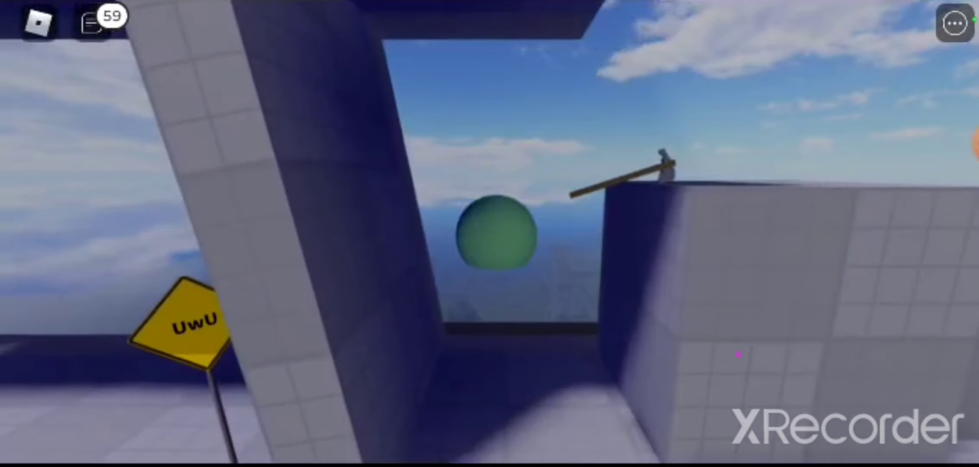
mouse_move(689, 207)
mouse_down()
mouse_move(477, 351)
mouse_move(865, 208)
mouse_move(236, 227)
mouse_move(577, 267)
mouse_move(283, 323)
mouse_move(464, 375)
mouse_move(619, 99)
mouse_up()
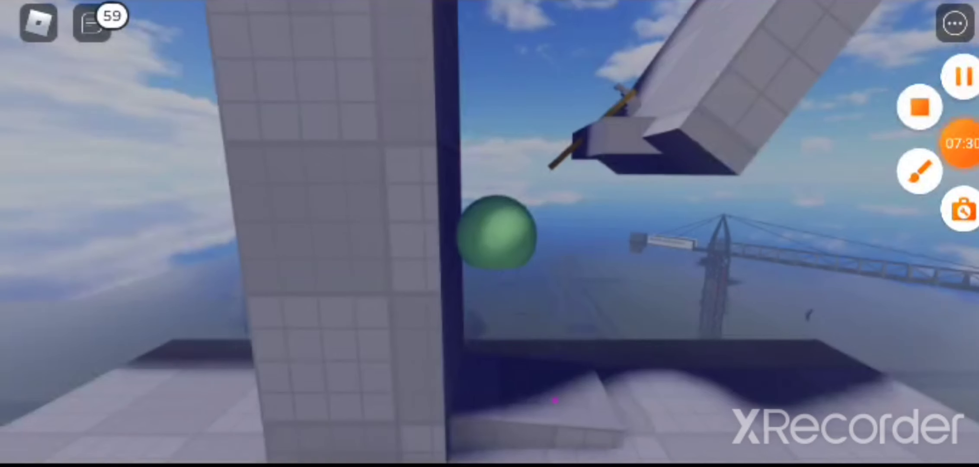